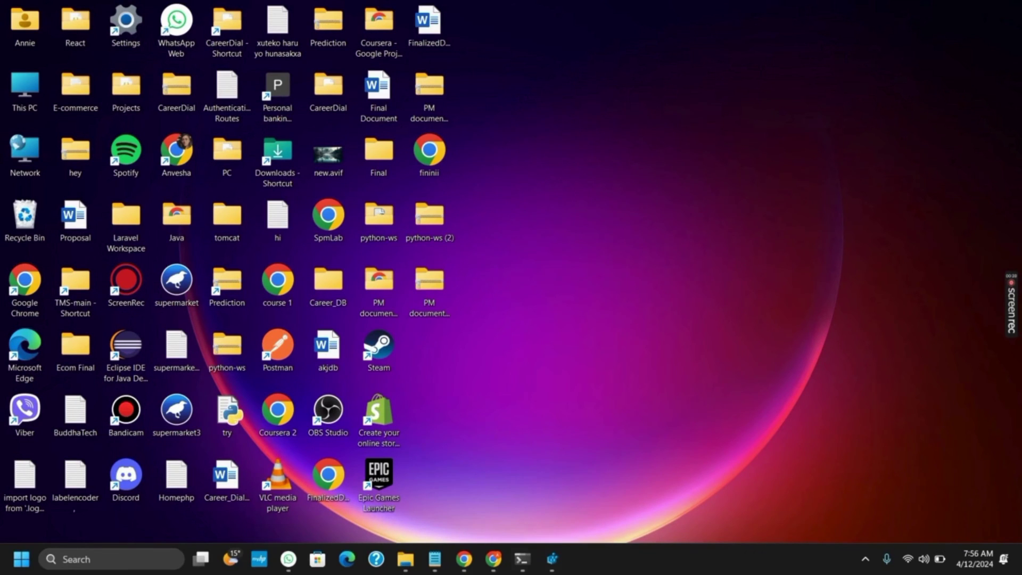
# Bring Registry Editor forward and show the HKEY_CLASSES_ROOT\exefile key.
pyautogui.click(551, 558)
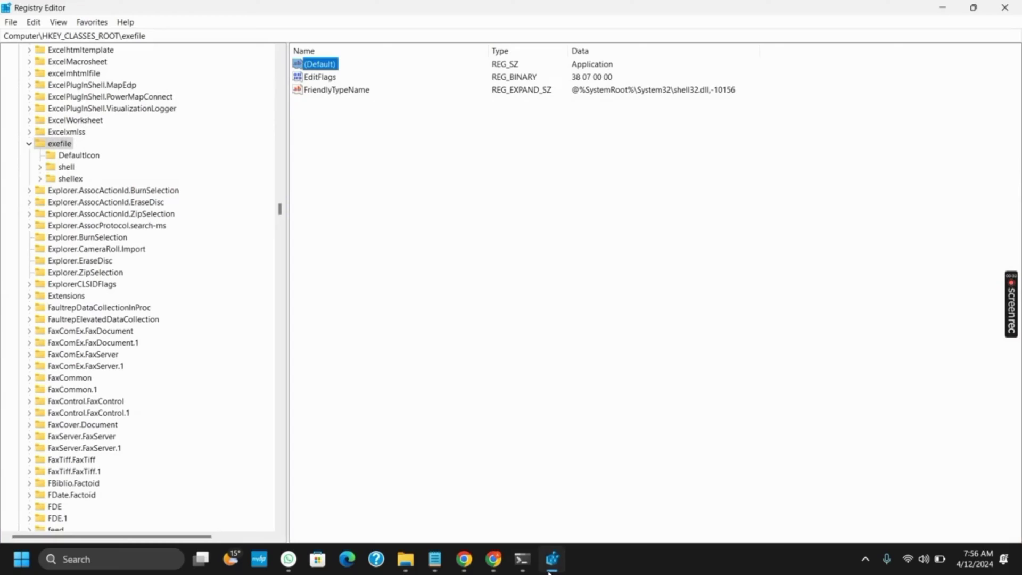
pyautogui.click(88, 36)
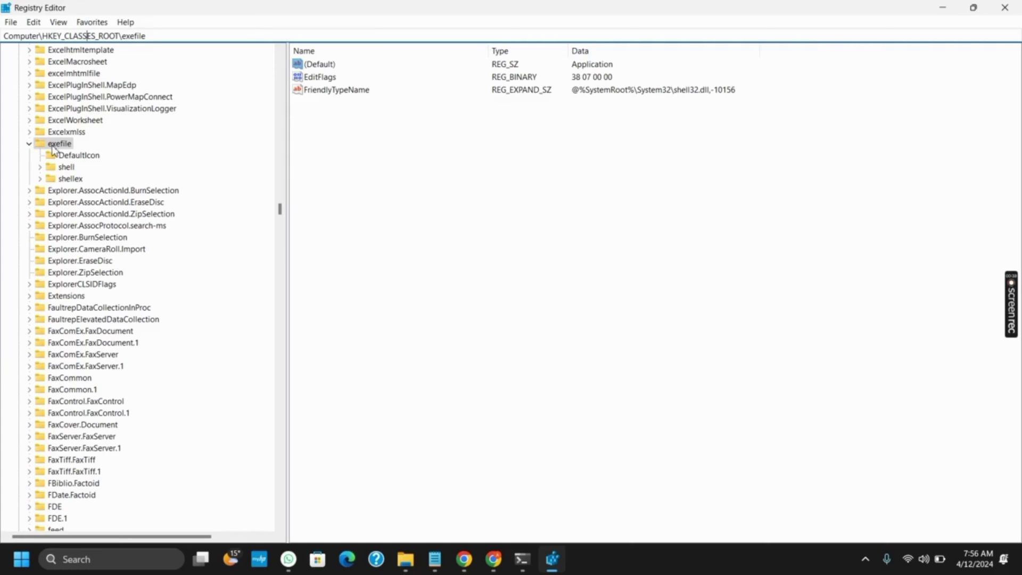
pyautogui.doubleClick(321, 65)
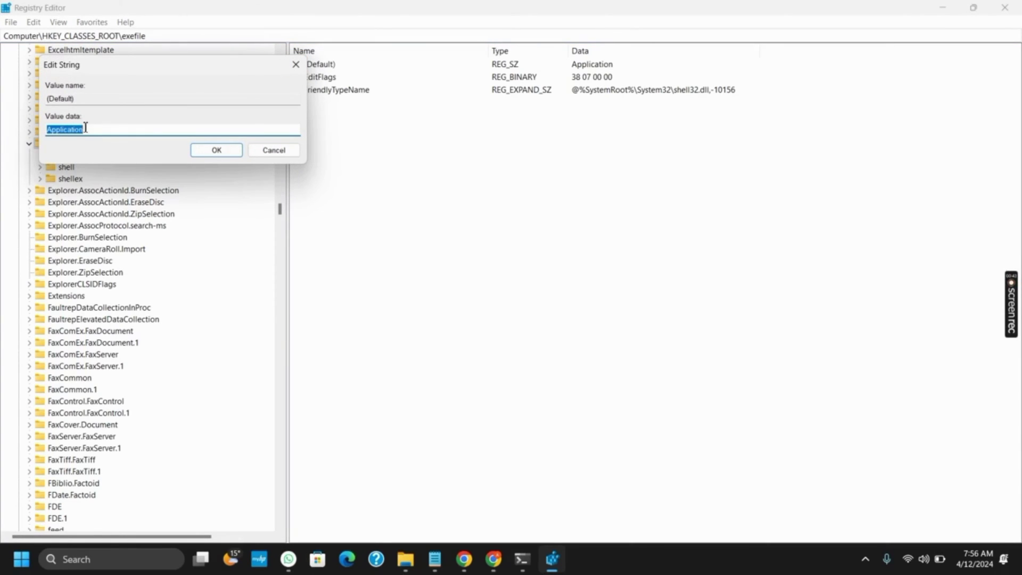
pyautogui.click(434, 559)
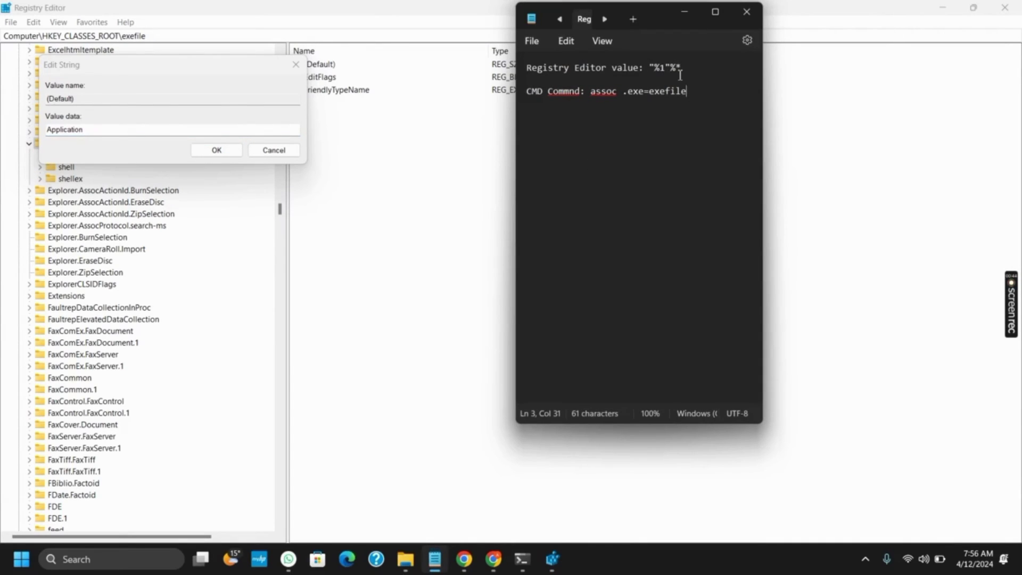
pyautogui.moveTo(648, 67); pyautogui.dragTo(680, 67)
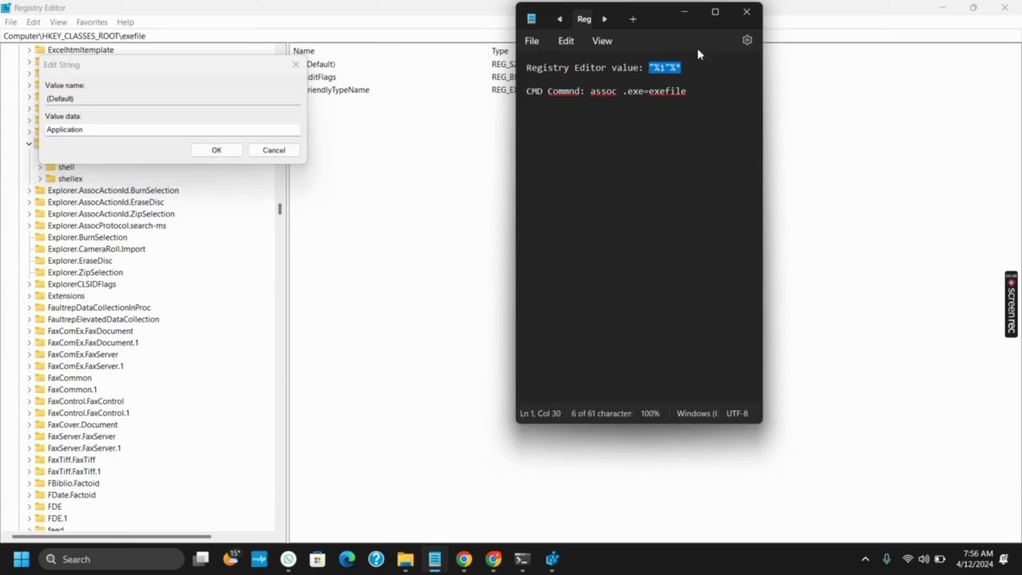
pyautogui.click(685, 14)
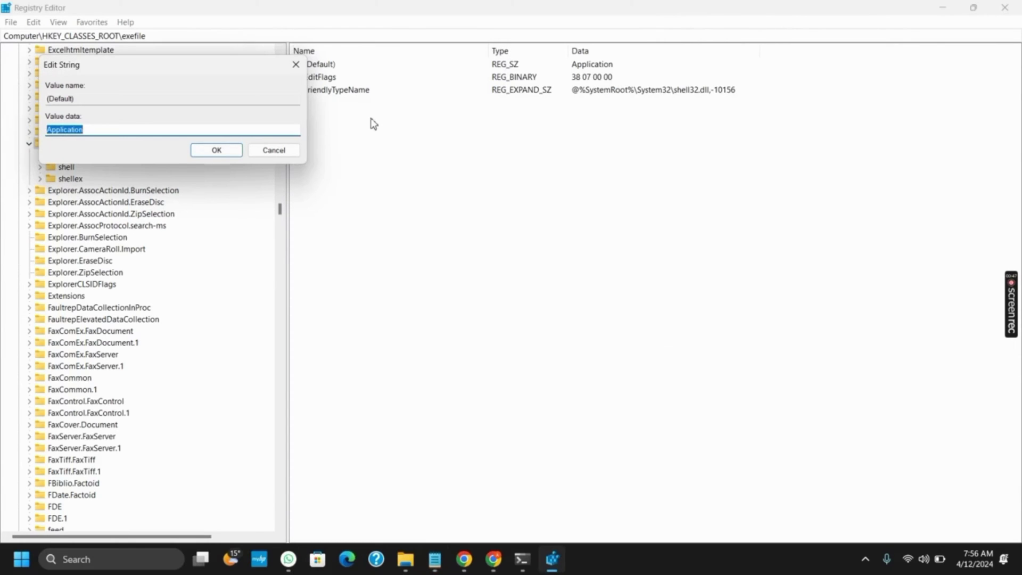
pyautogui.click(216, 150)
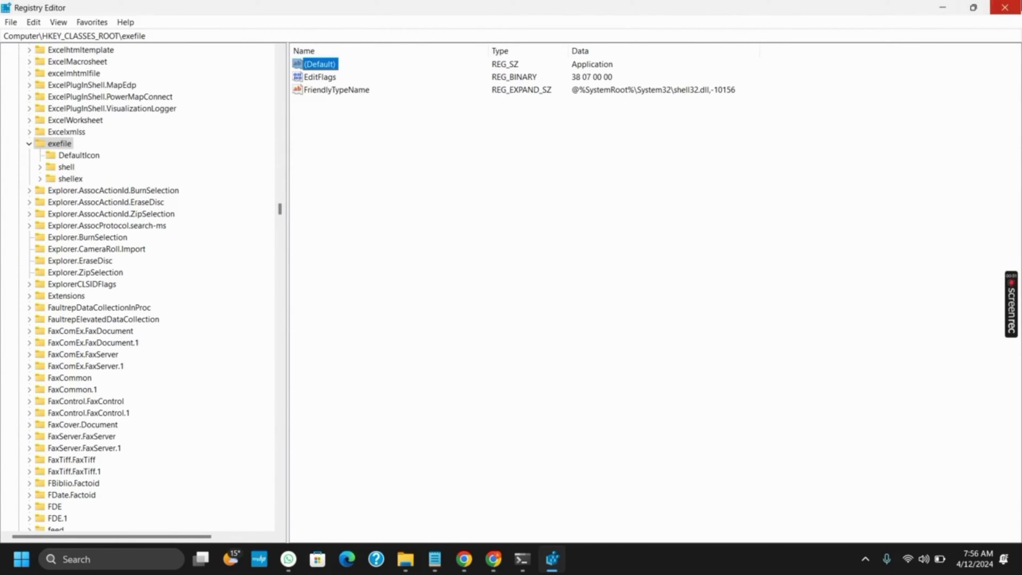
# Close the Registry Editor window, leaving the desktop visible.
pyautogui.click(1004, 8)
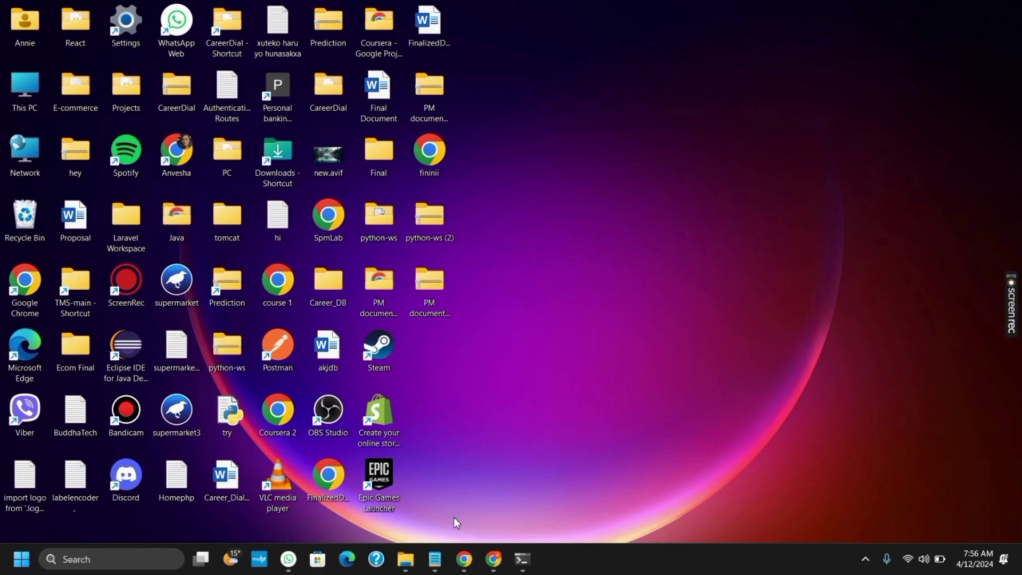
pyautogui.click(435, 559)
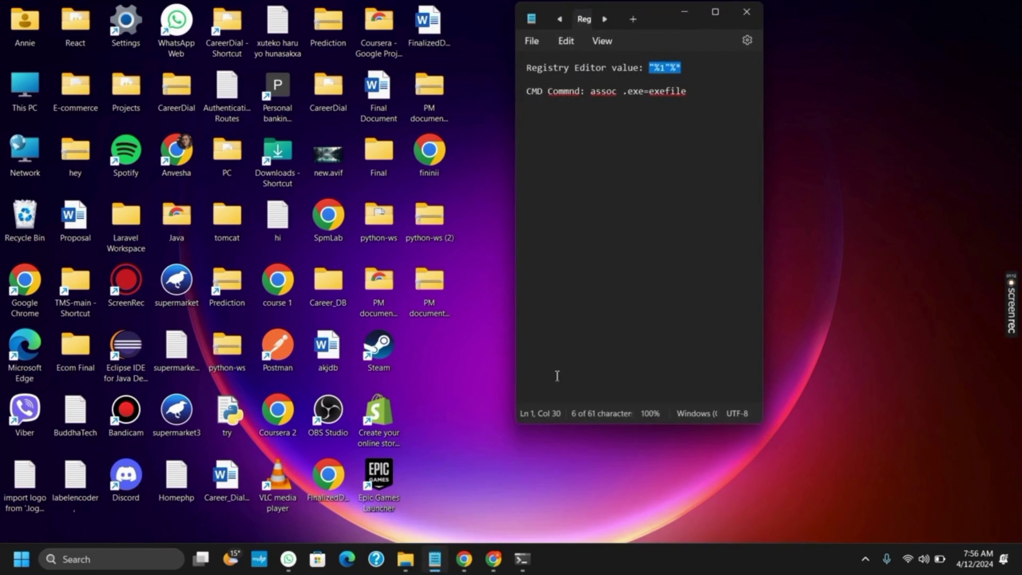
pyautogui.moveTo(591, 91); pyautogui.dragTo(699, 94)
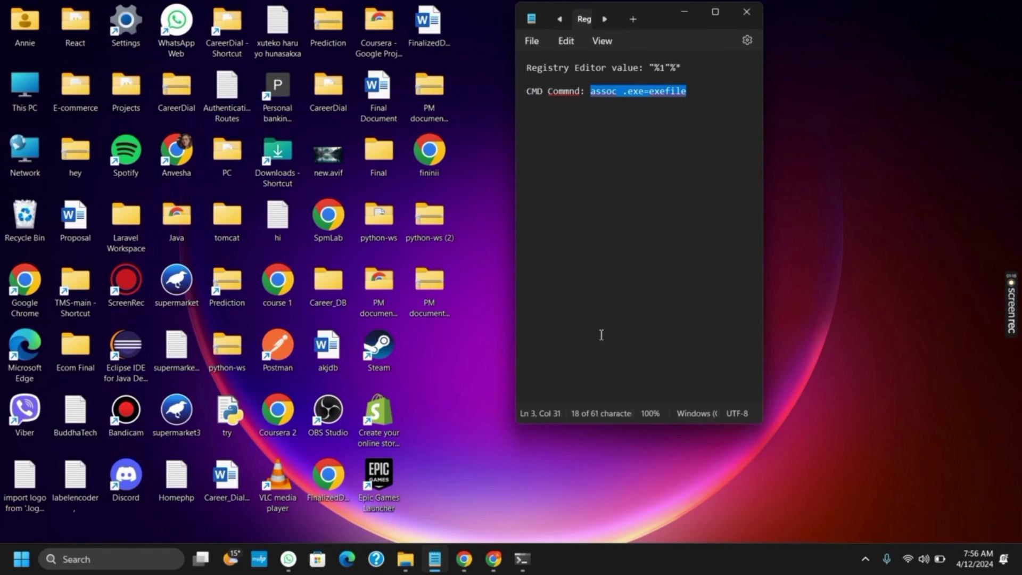
pyautogui.click(685, 12)
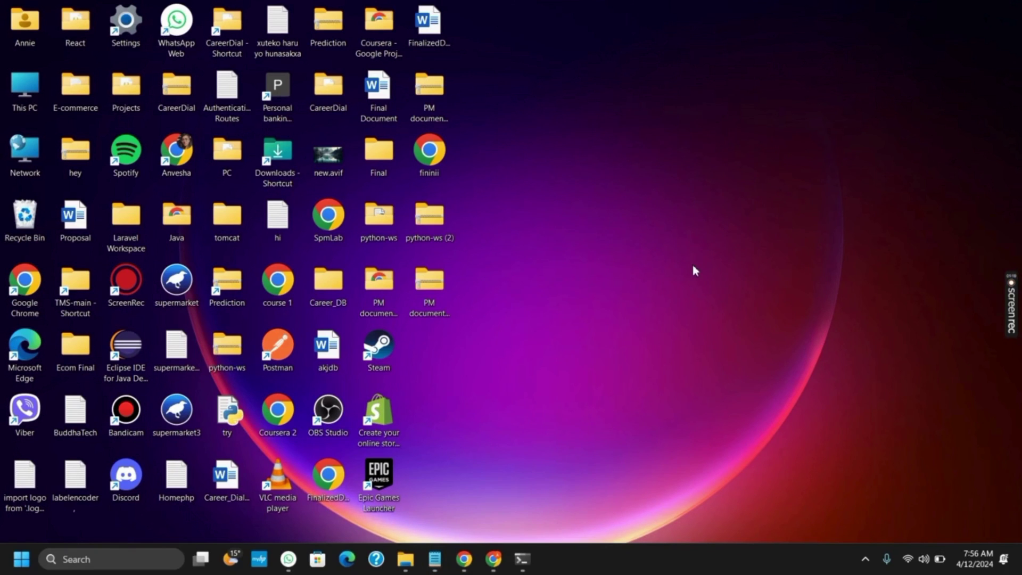